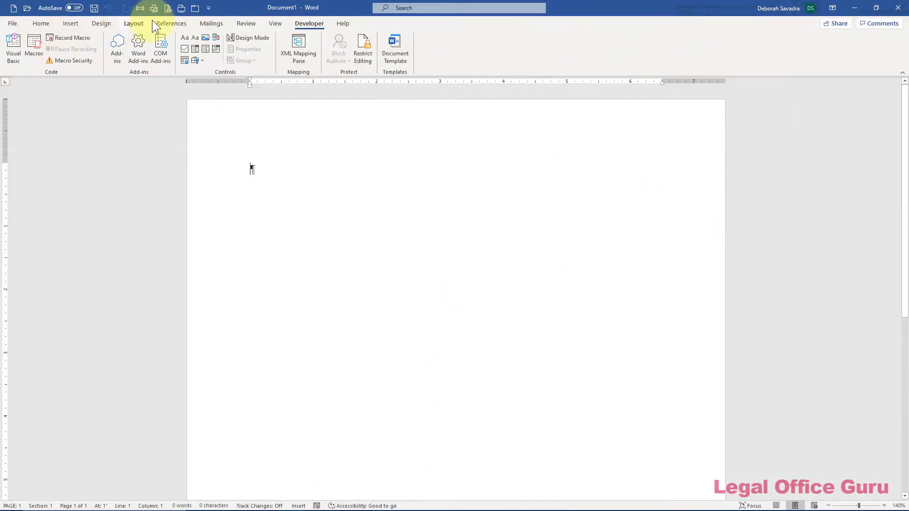
Glance at the print preview, then add Email to the Quick Access Toolbar and remove it again
left_click(168, 9)
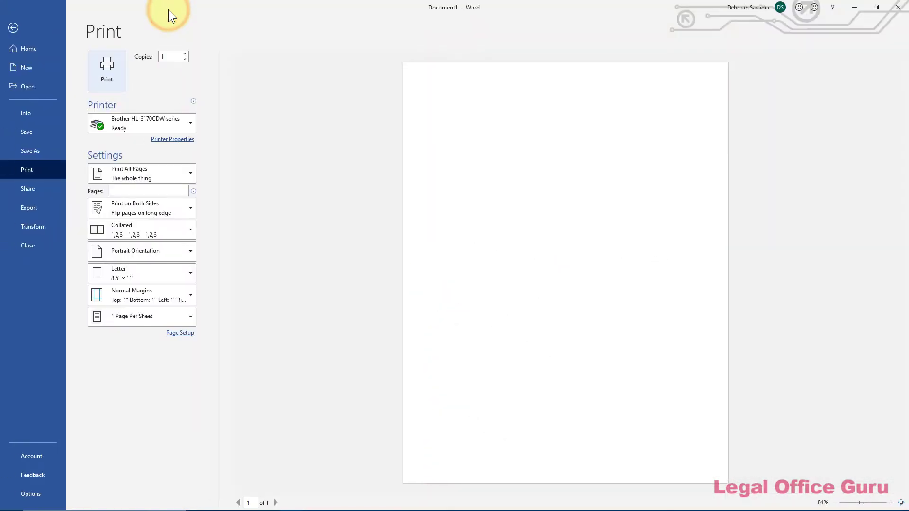
left_click(14, 28)
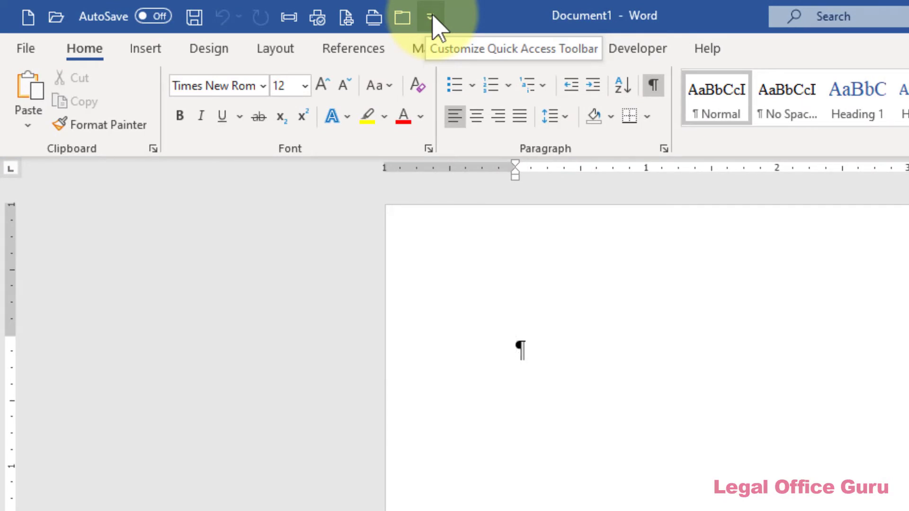
left_click(431, 17)
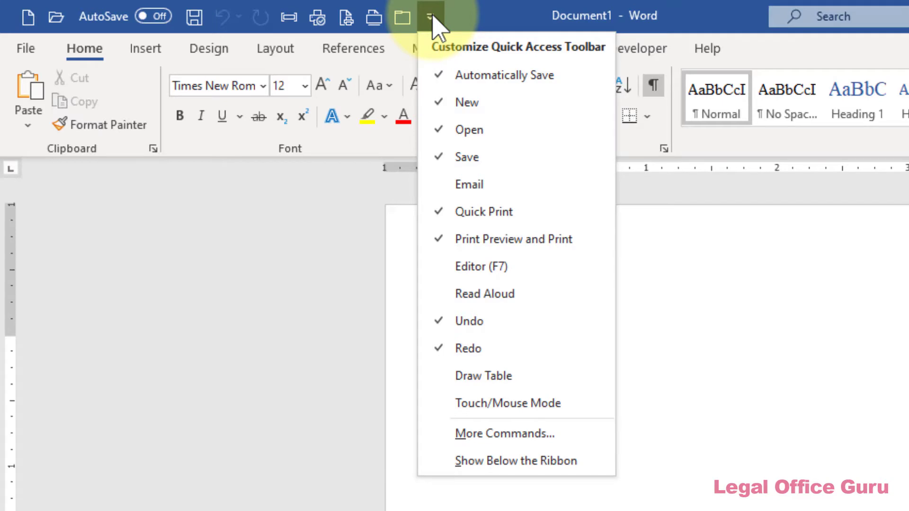
left_click(503, 184)
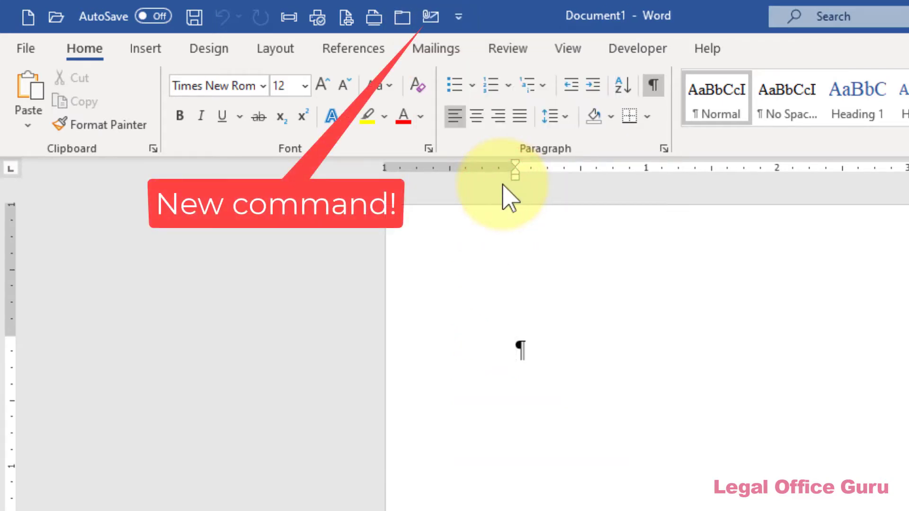
left_click(453, 14)
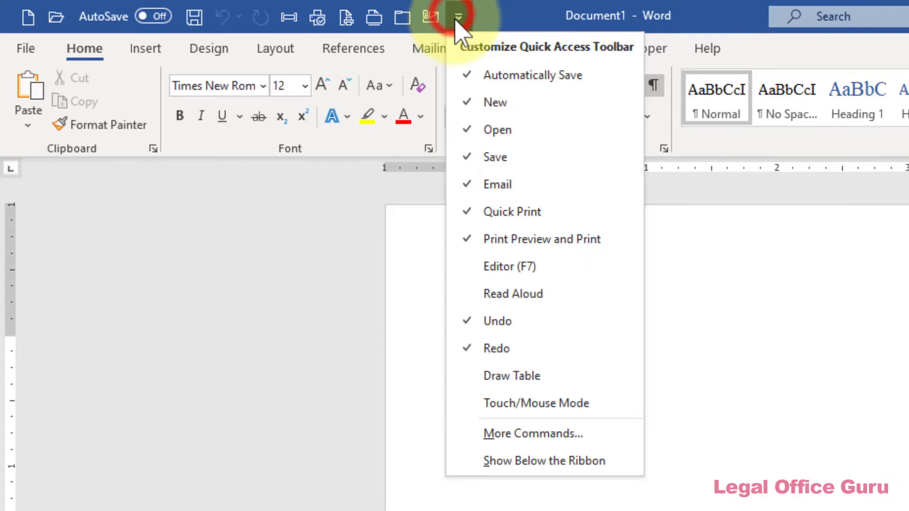
left_click(540, 183)
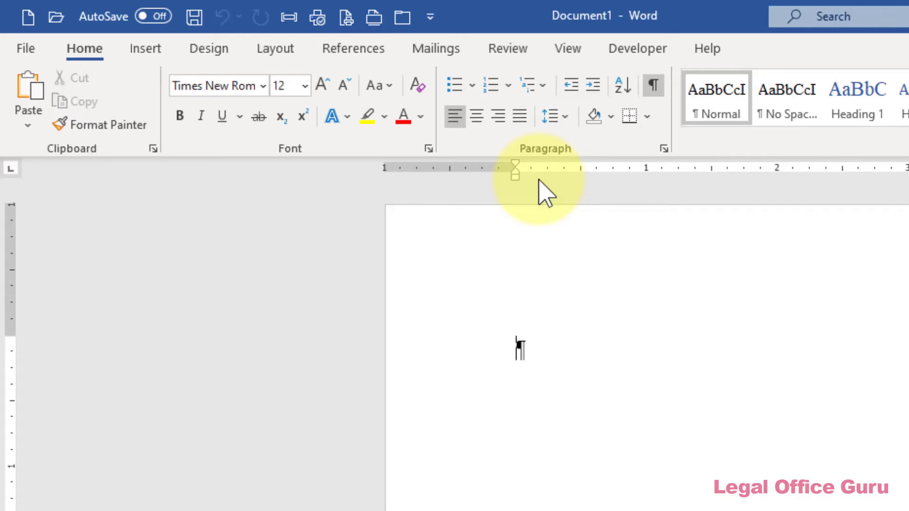
Open the Quick Access Toolbar page of Word Options through More Commands to review its settings
left_click(430, 17)
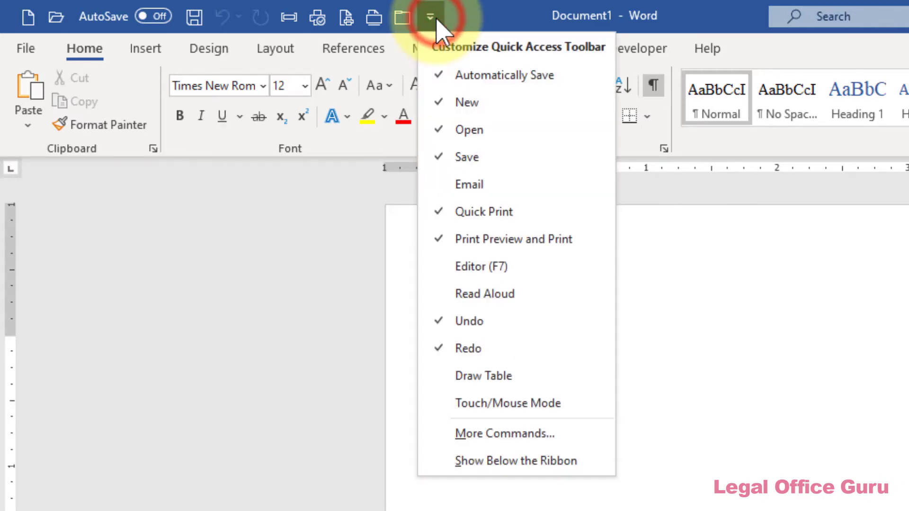
left_click(501, 433)
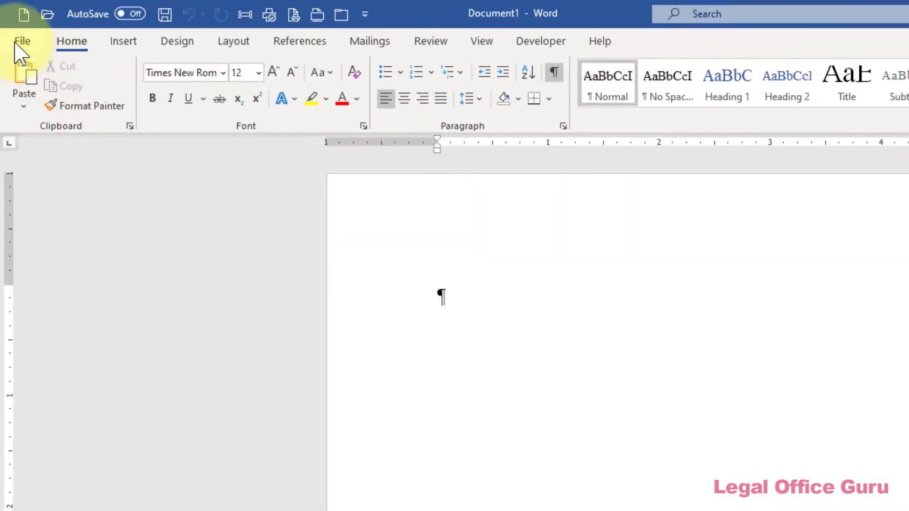
Go through File to Options to reach the Quick Access Toolbar settings
left_click(22, 41)
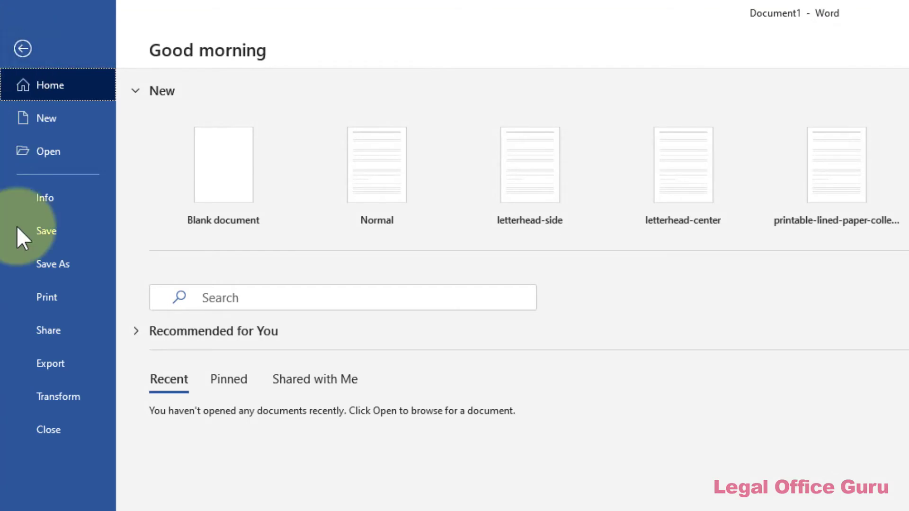
left_click(32, 365)
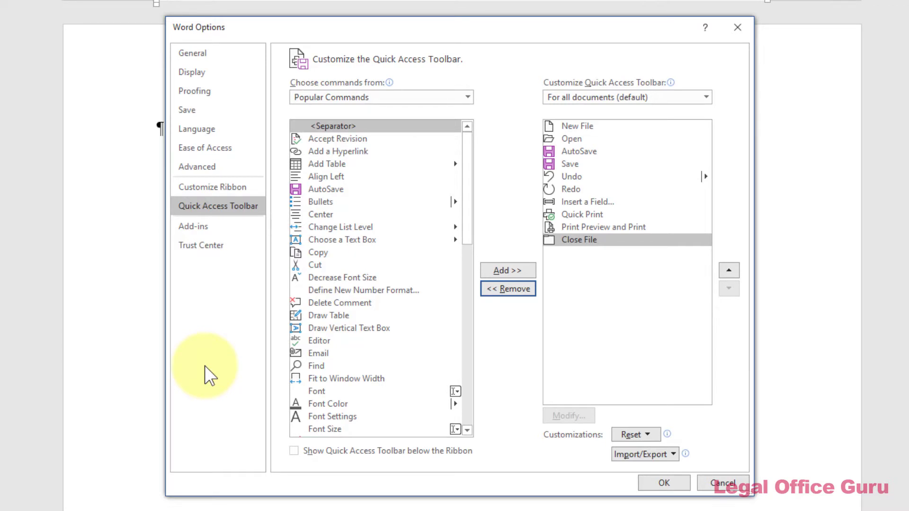
Switch the Choose commands from source from All Commands to Home Tab
left_click(464, 100)
key("Down")
key("Down")
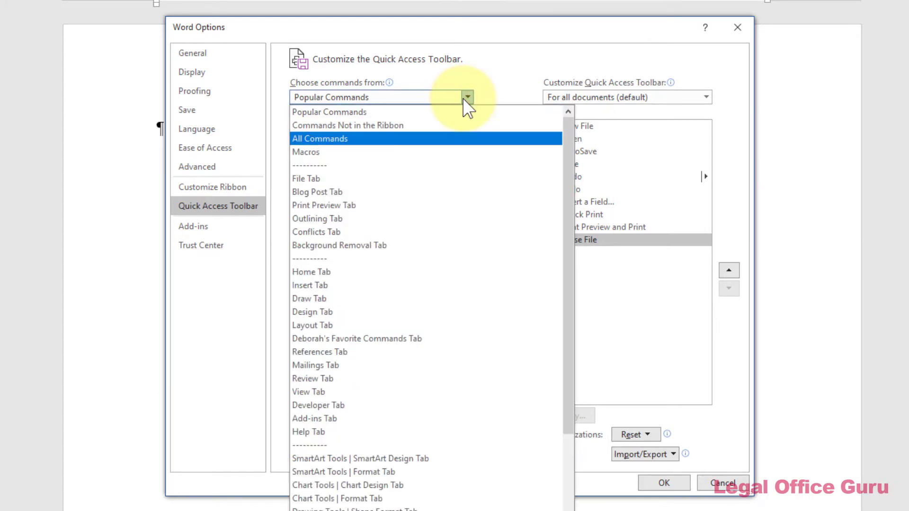
left_click(446, 134)
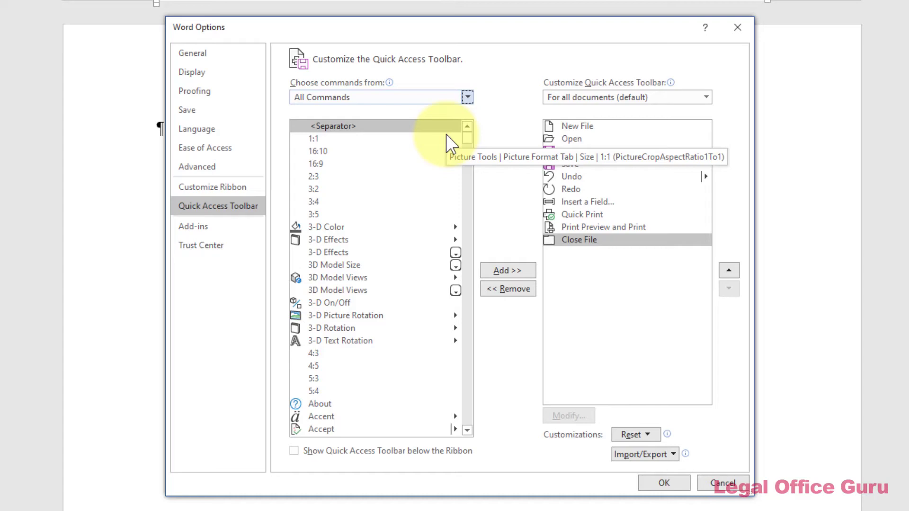
left_click(467, 97)
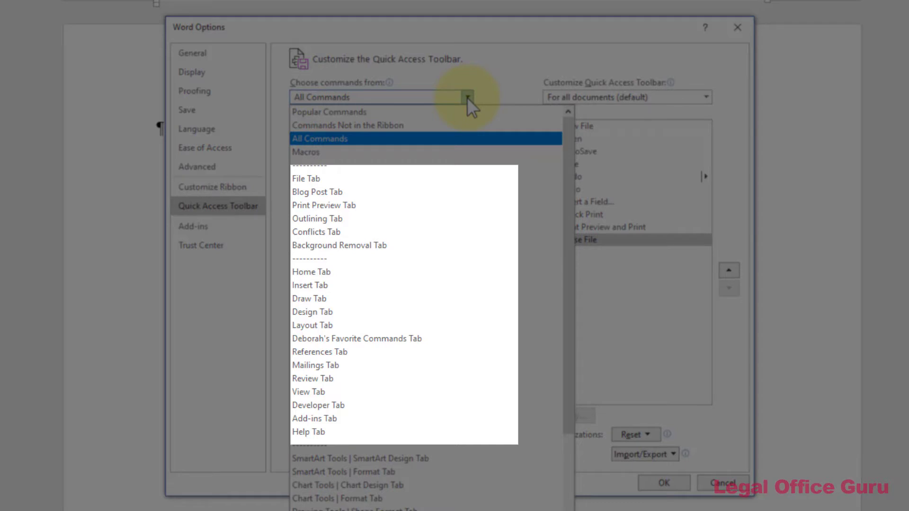
key("Up")
key("Up")
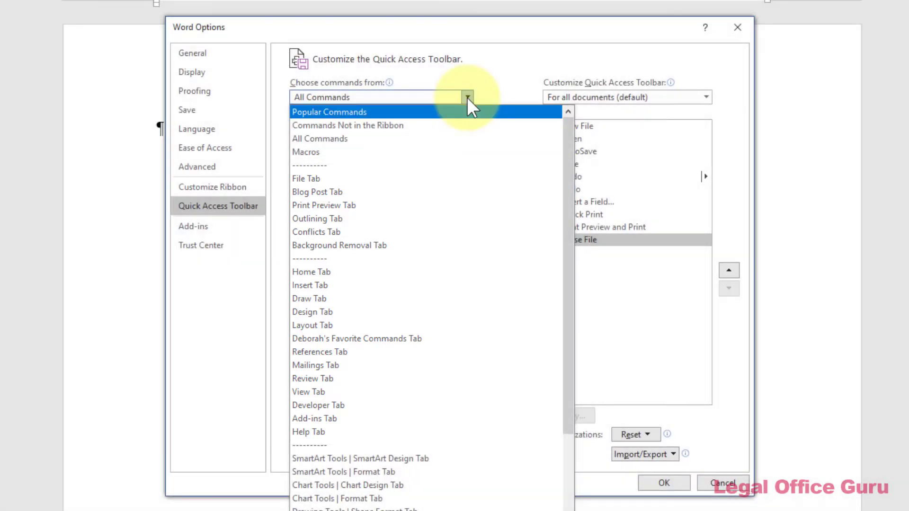
key("Down")
key("Down")
key("Down")
key("Down")
key("Down")
key("Down")
key("Down")
key("Down")
key("Down")
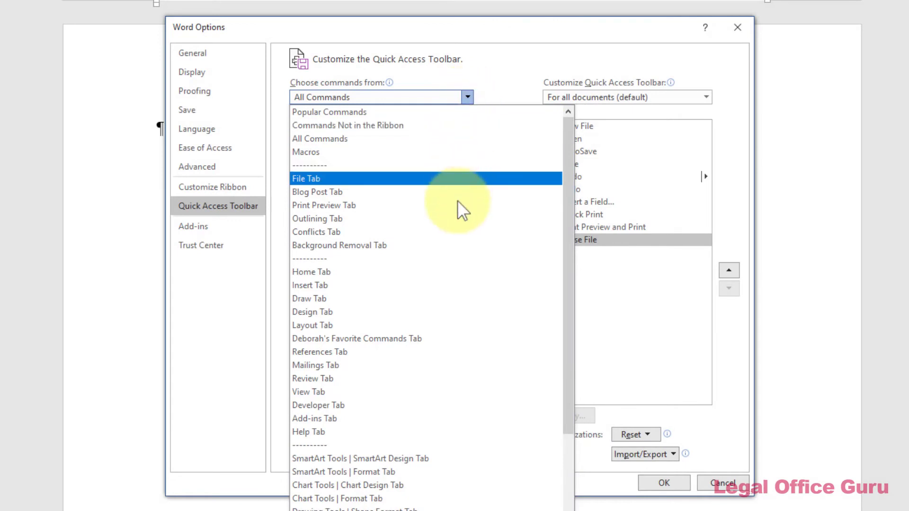
key("Down")
key("Down")
key("Down")
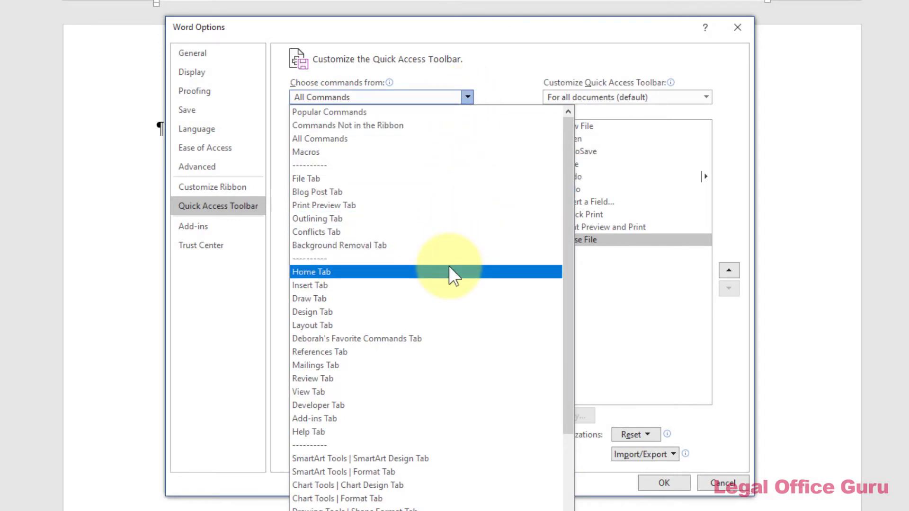
left_click(449, 266)
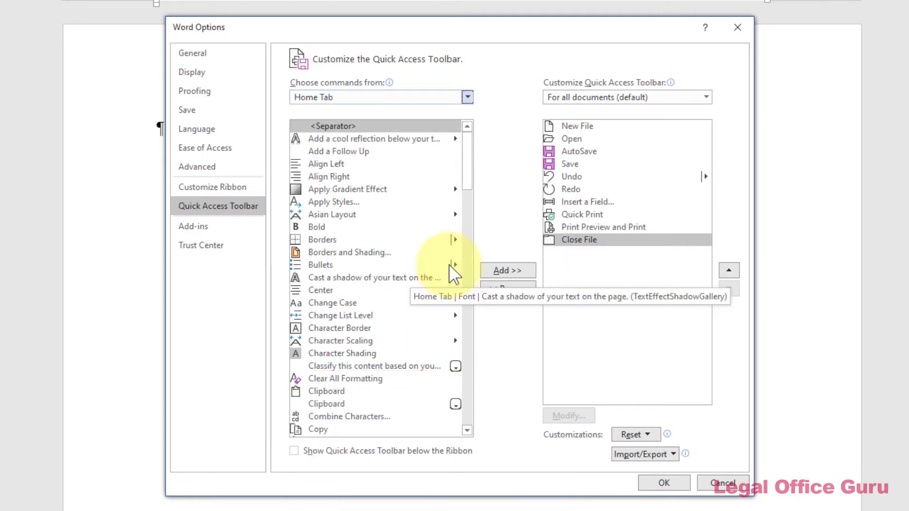
left_click(466, 97)
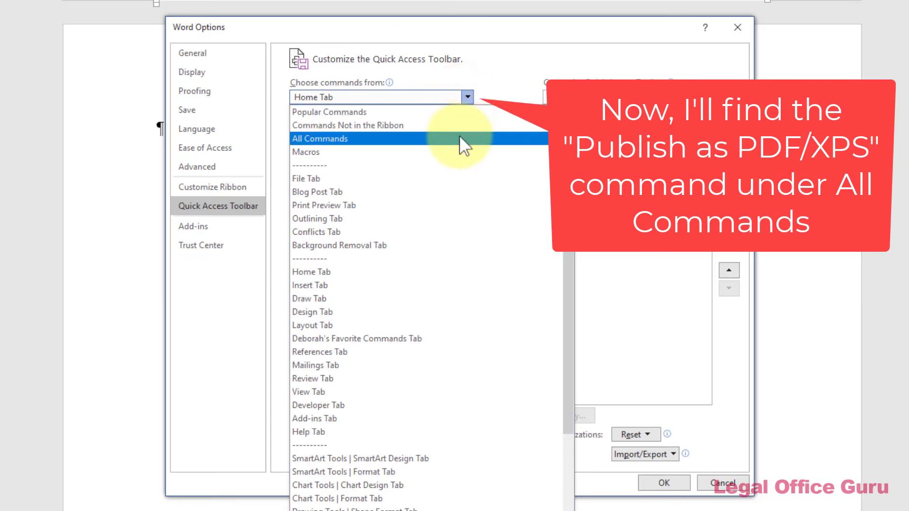
From All Commands, find Publish as PDF or XPS and add it after Close File
left_click(459, 138)
left_click(468, 370)
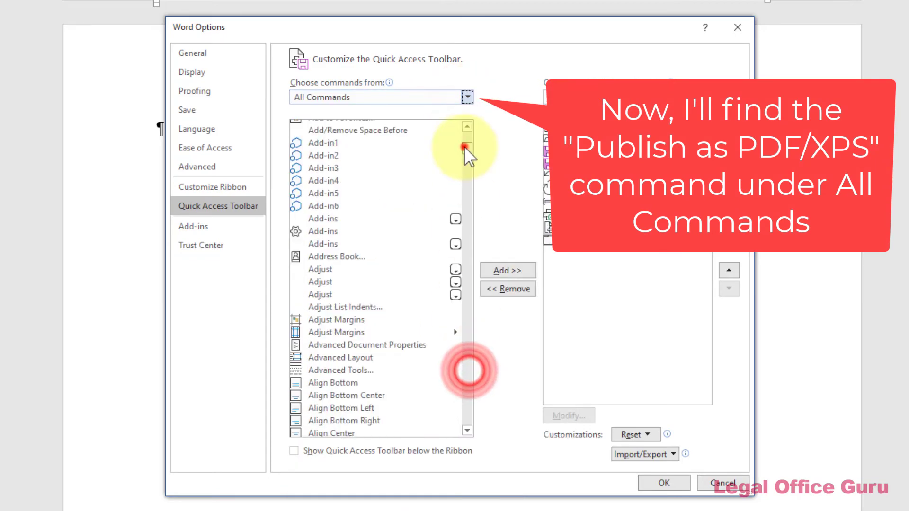
left_click_drag(465, 142, 456, 333)
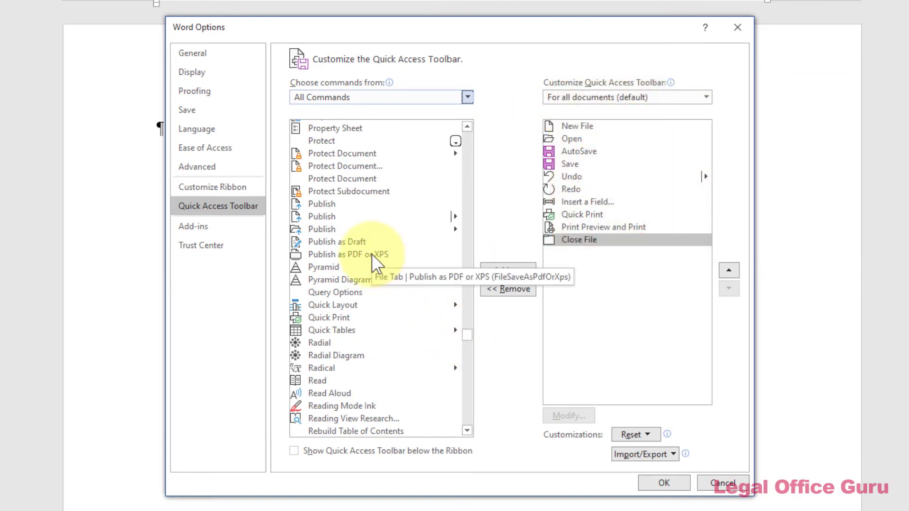
left_click(372, 256)
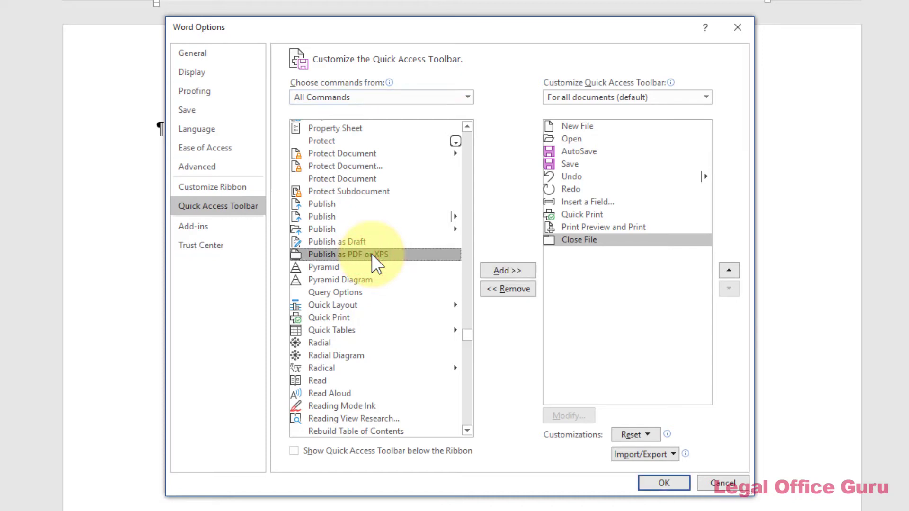
left_click(504, 272)
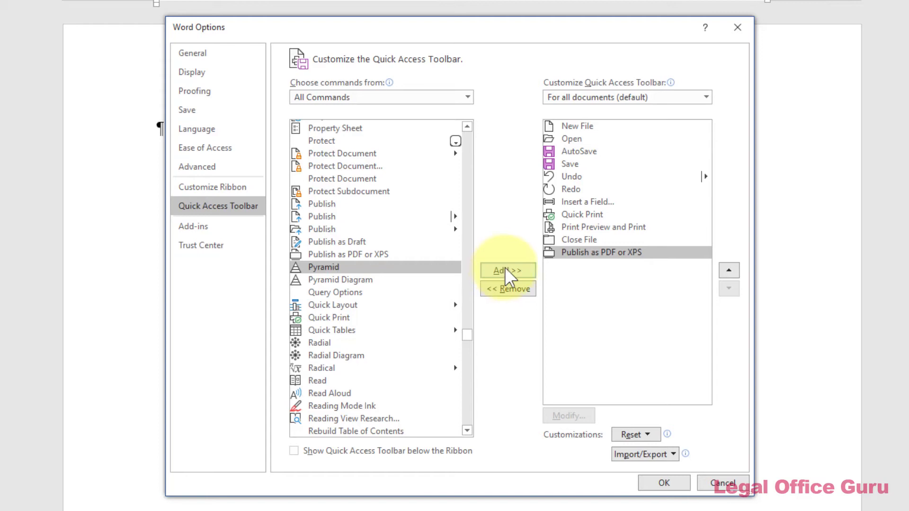
Move Publish as PDF or XPS up one place so it sits just before Close File
left_click(729, 271)
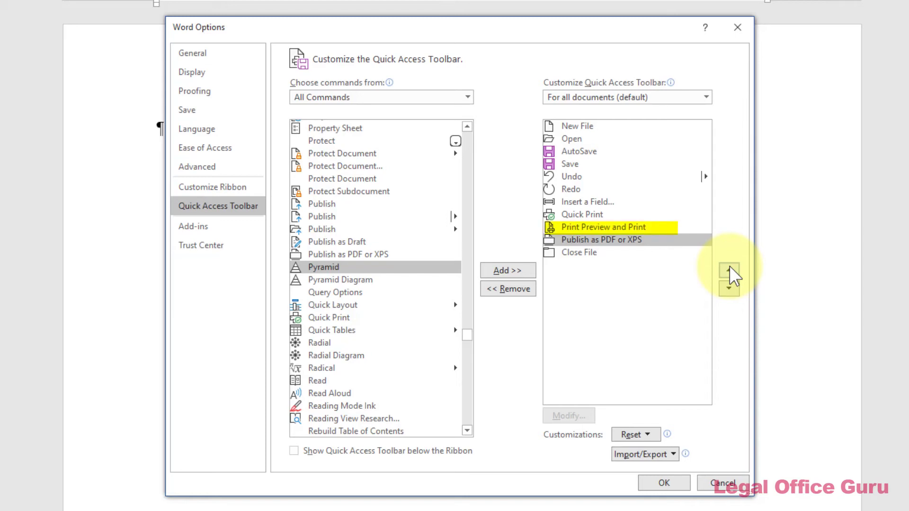
left_click(649, 229)
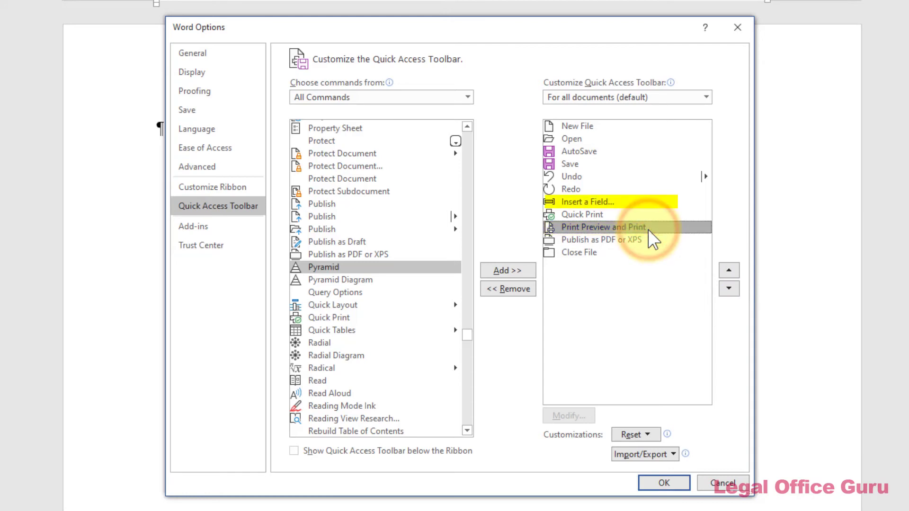
left_click(620, 204)
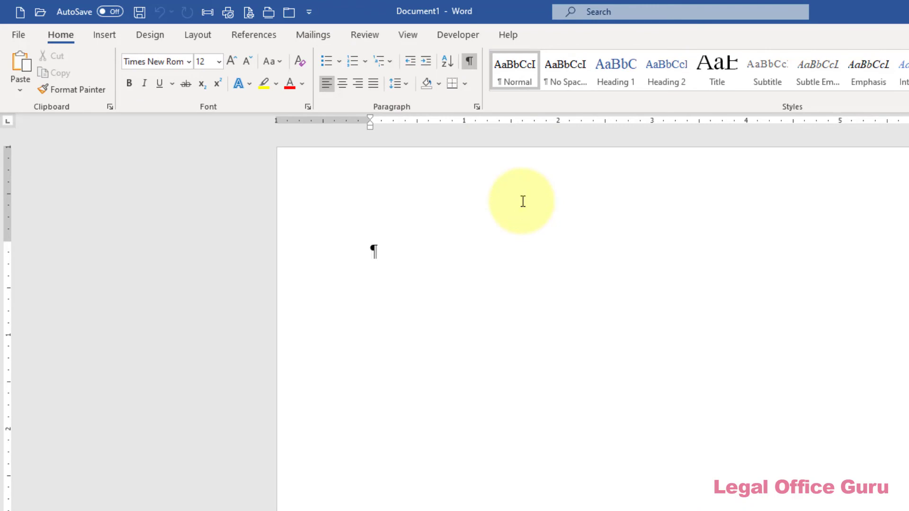
Add Clear All Formatting to the toolbar via right-click and move it up to follow Quick Print
right_click(303, 61)
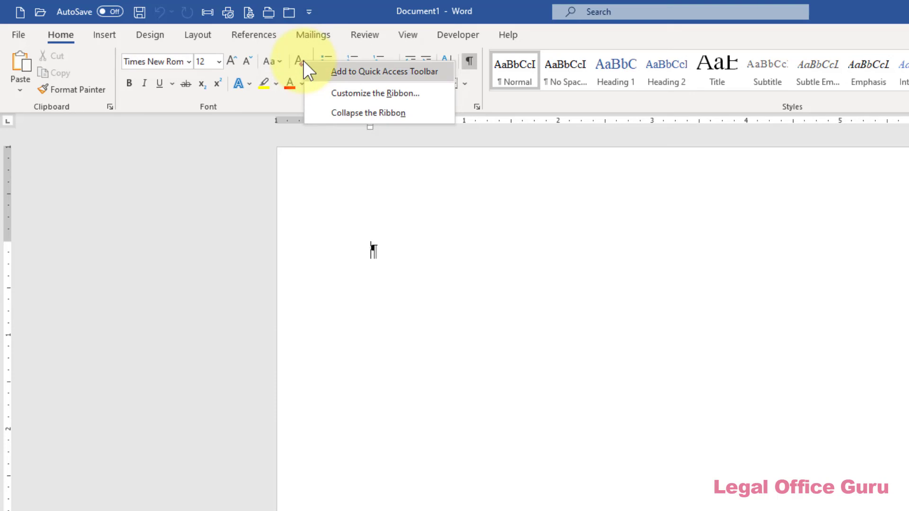
left_click(316, 70)
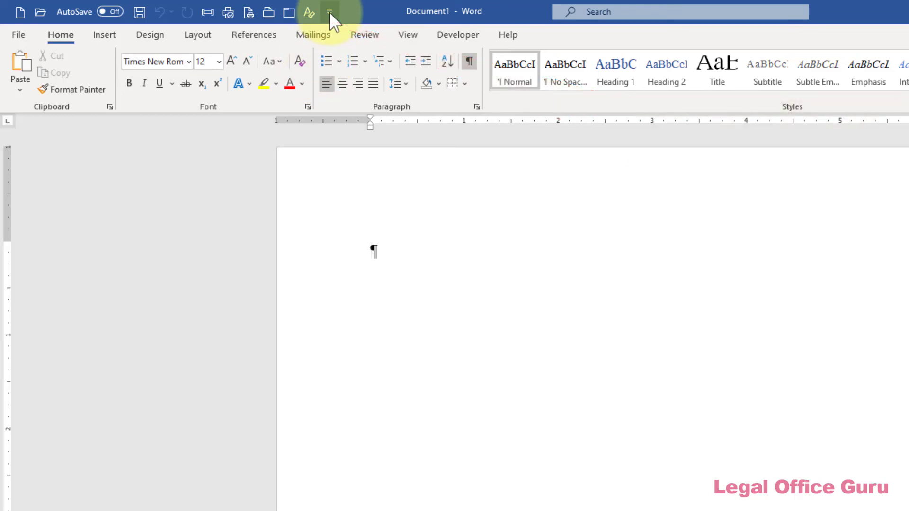
left_click(329, 12)
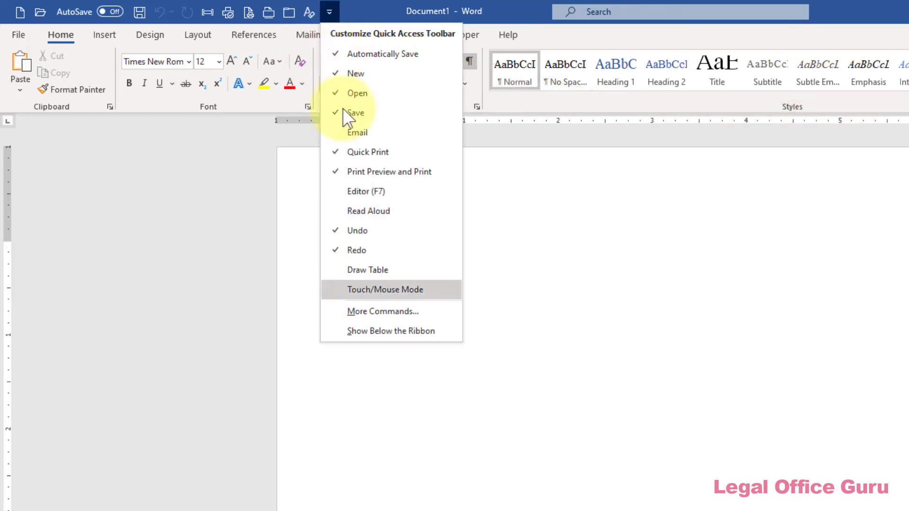
left_click(371, 312)
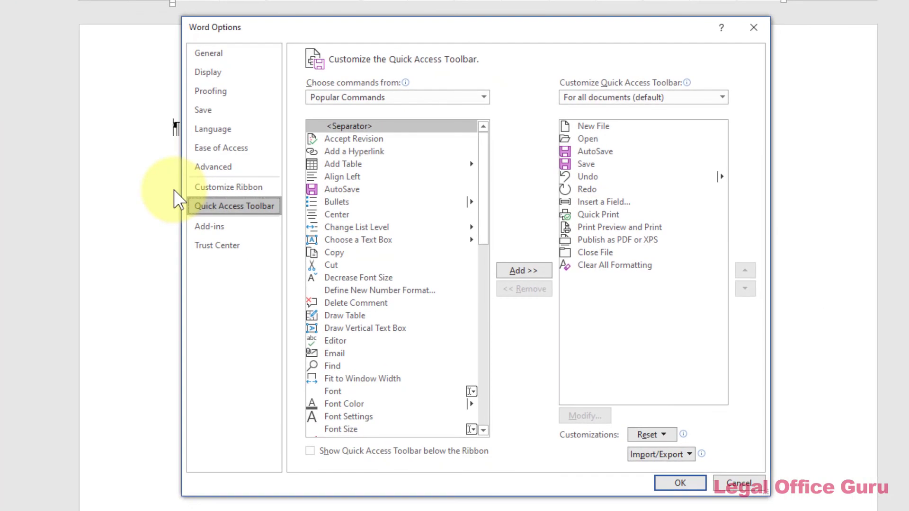
left_click(604, 265)
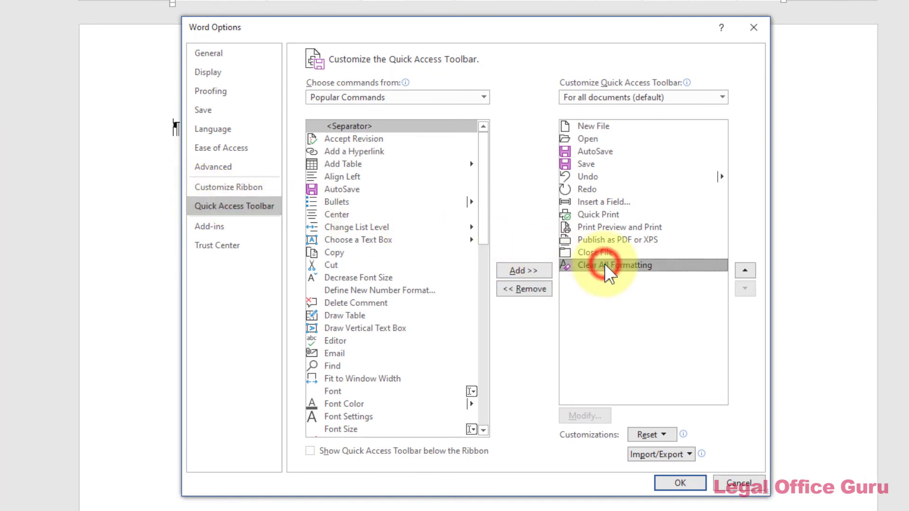
left_click(744, 272)
left_click(745, 272)
left_click(744, 272)
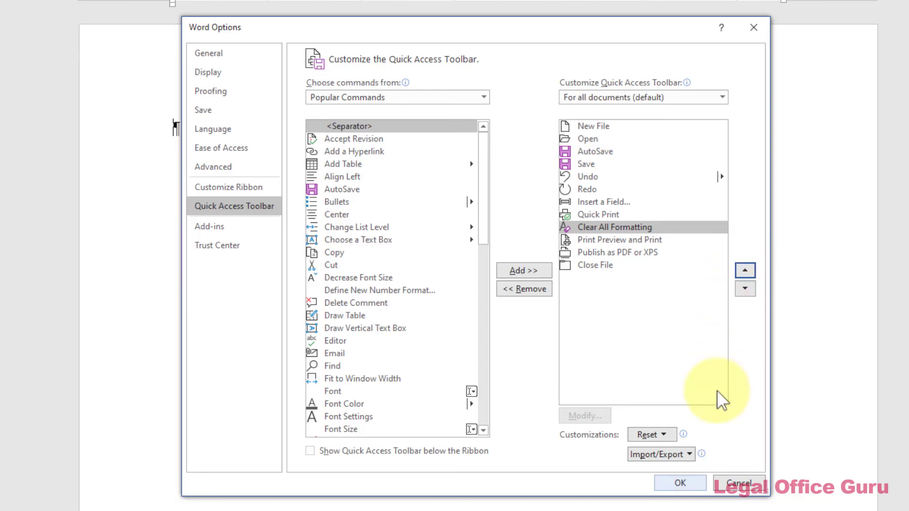
left_click(698, 484)
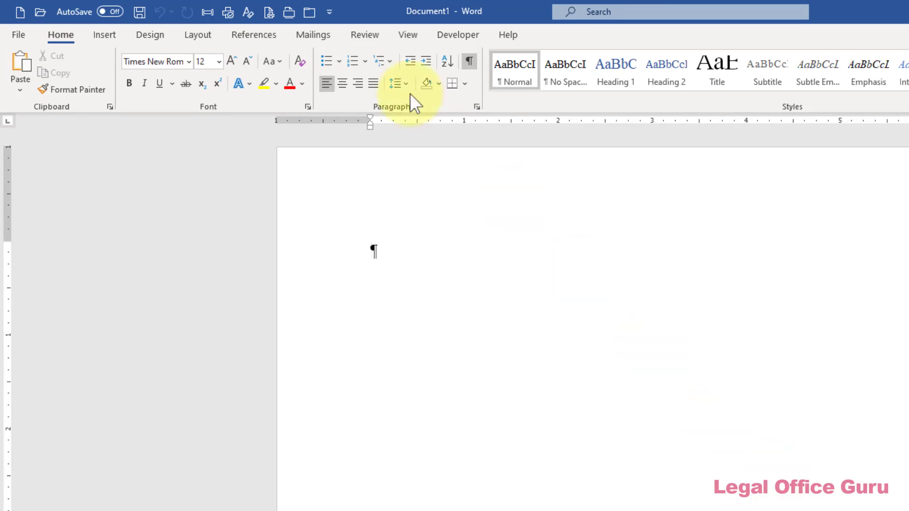
Reopen the Quick Access Toolbar settings and tick Show Quick Access Toolbar below the Ribbon
left_click(330, 13)
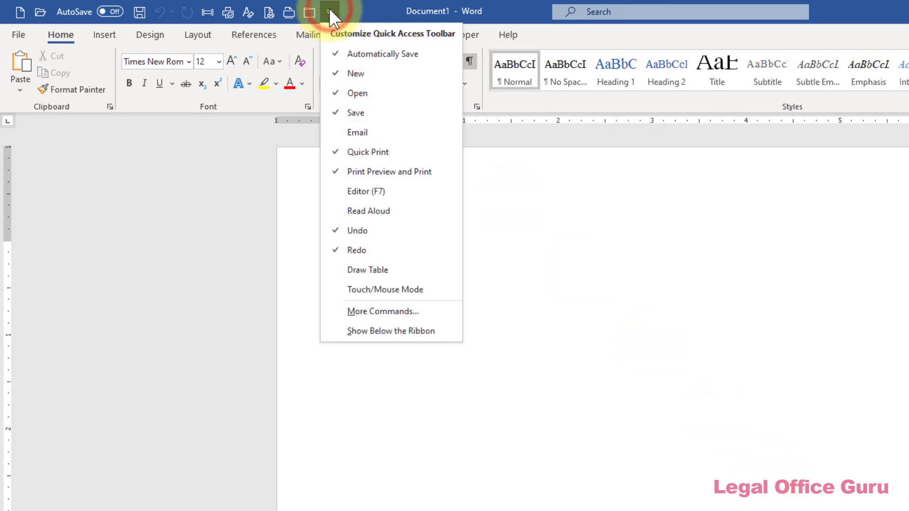
left_click(373, 314)
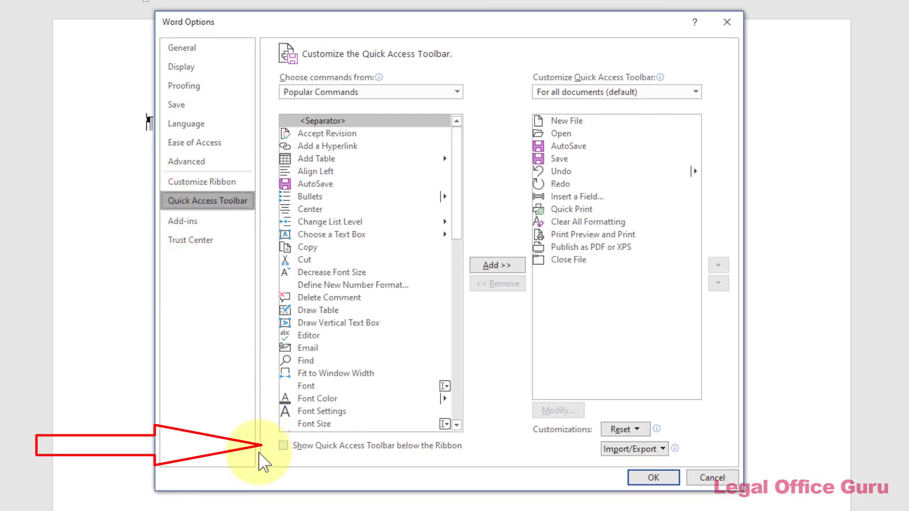
left_click(283, 445)
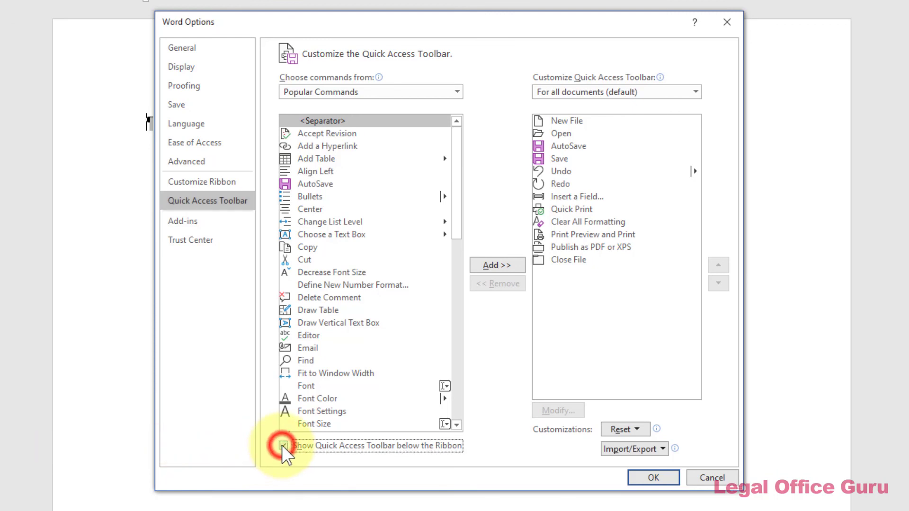